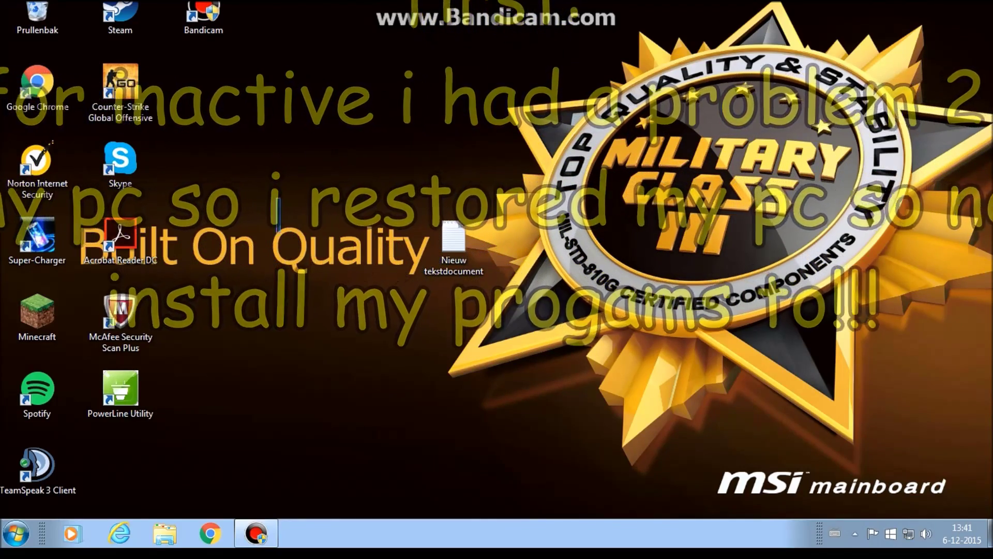
Rearrange items on the desktop to get at the Nieuw tekstdocument file.
left_click_drag(280, 198, 429, 289)
left_click_drag(282, 155, 264, 288)
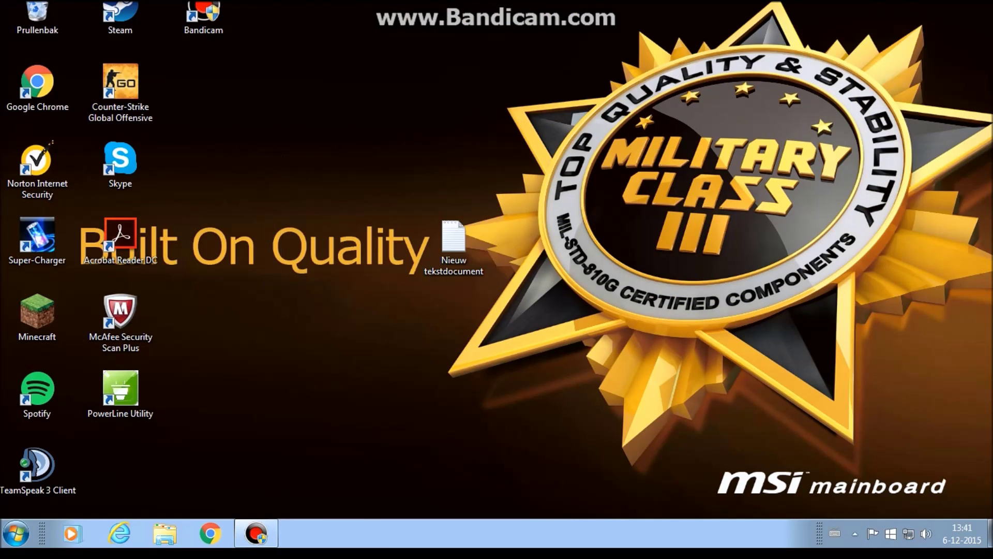
left_click_drag(266, 211, 264, 273)
left_click_drag(272, 204, 429, 284)
left_click_drag(267, 202, 434, 277)
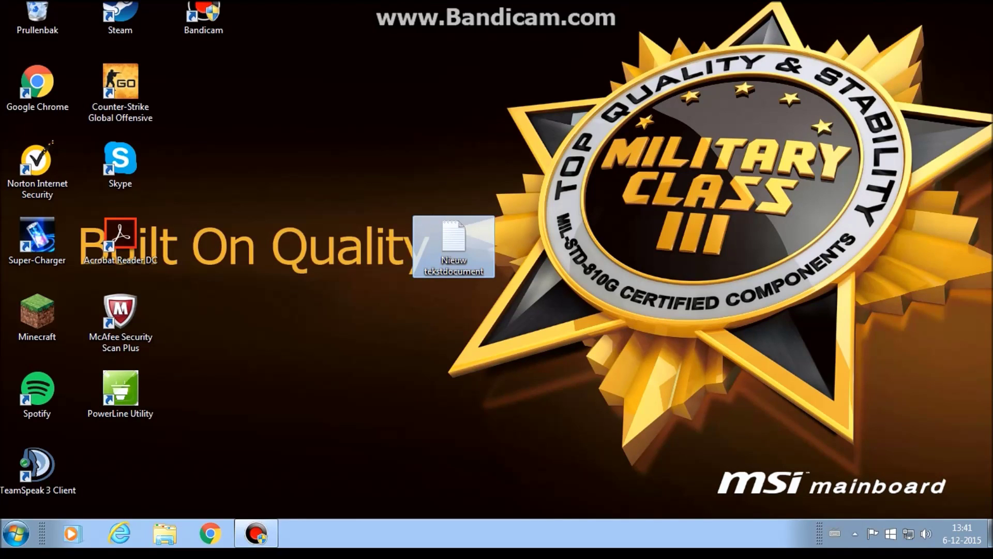
left_click(434, 282)
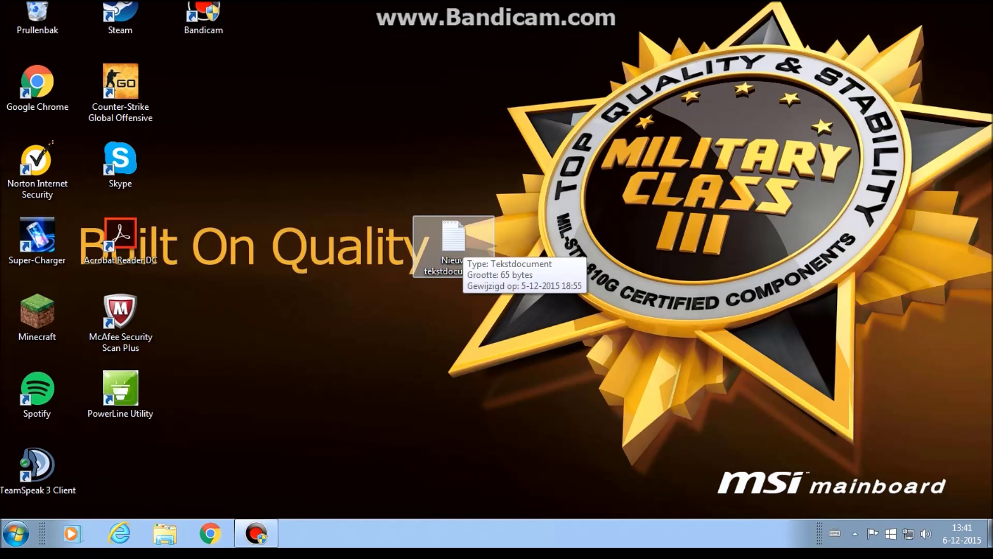
Open Nieuw tekstdocument, copy the rarlab.com download link, and bring it into a new Chrome window.
double_click(456, 243)
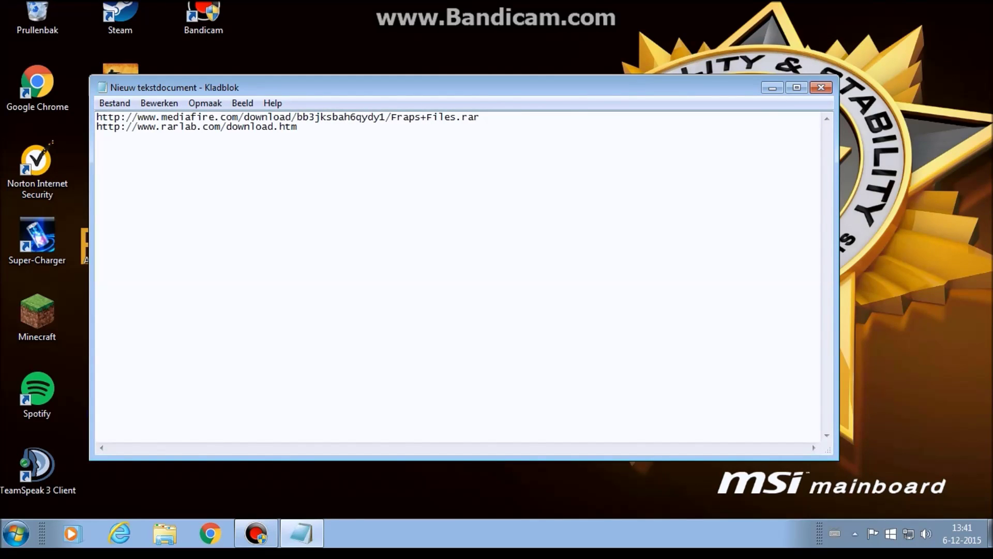
left_click_drag(298, 127, 96, 127)
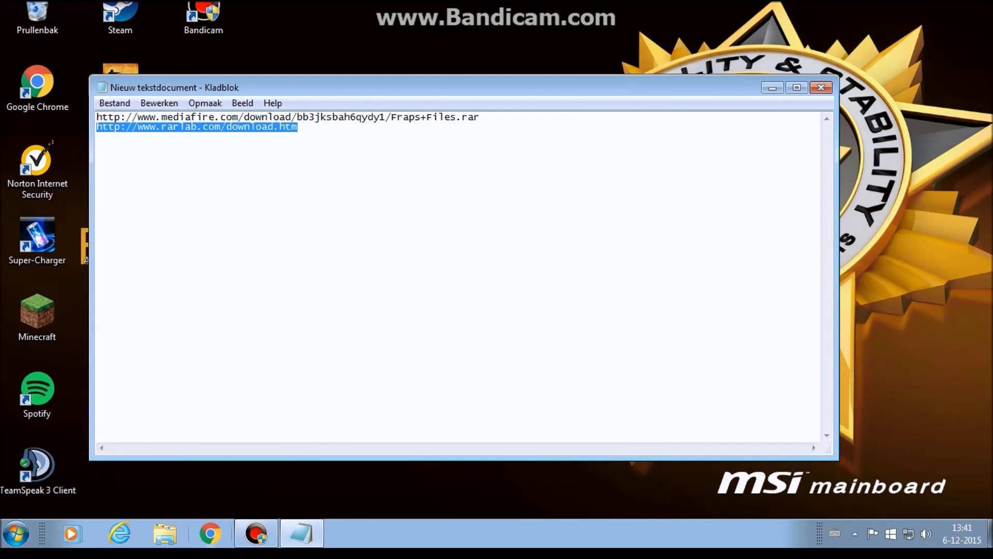
left_click(210, 534)
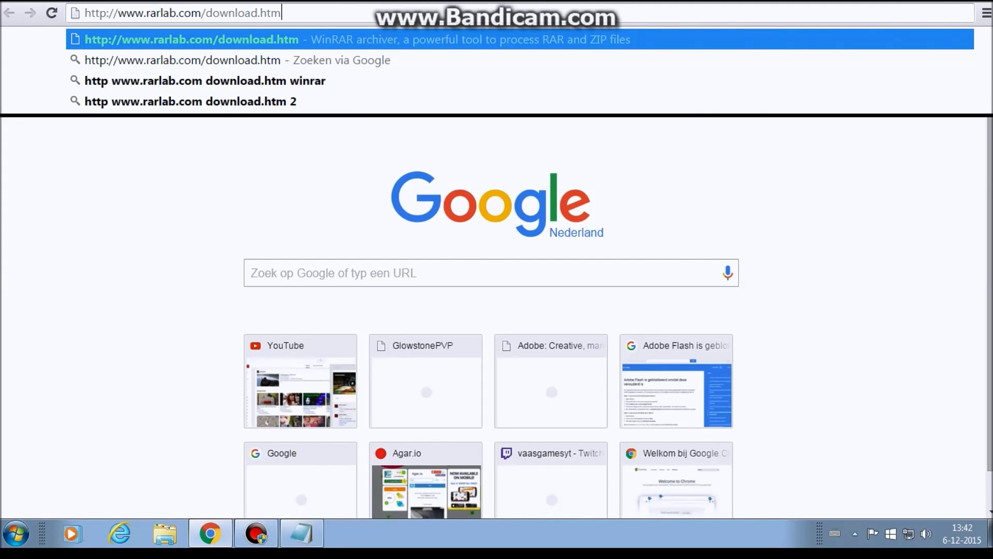
key("Return")
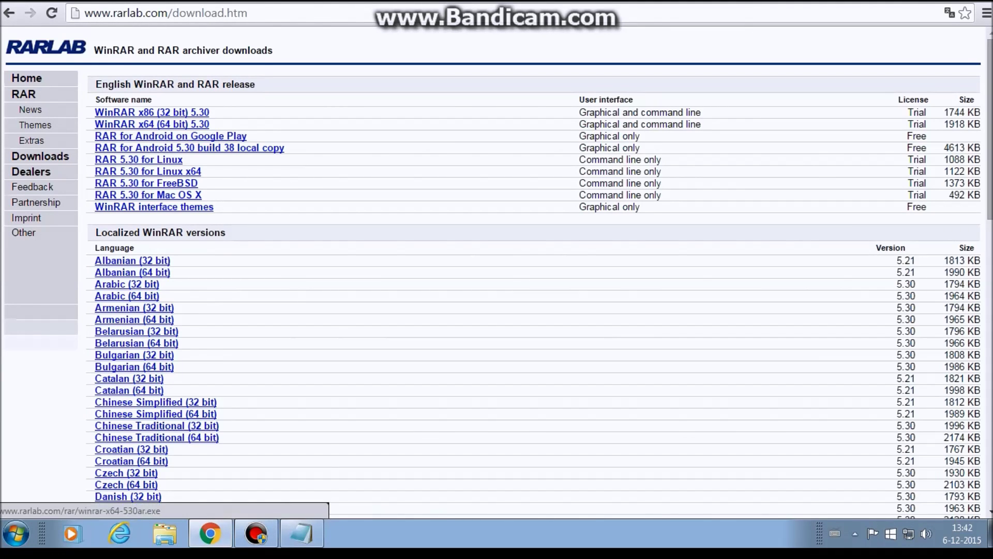
scroll(491, 271, "down", 1)
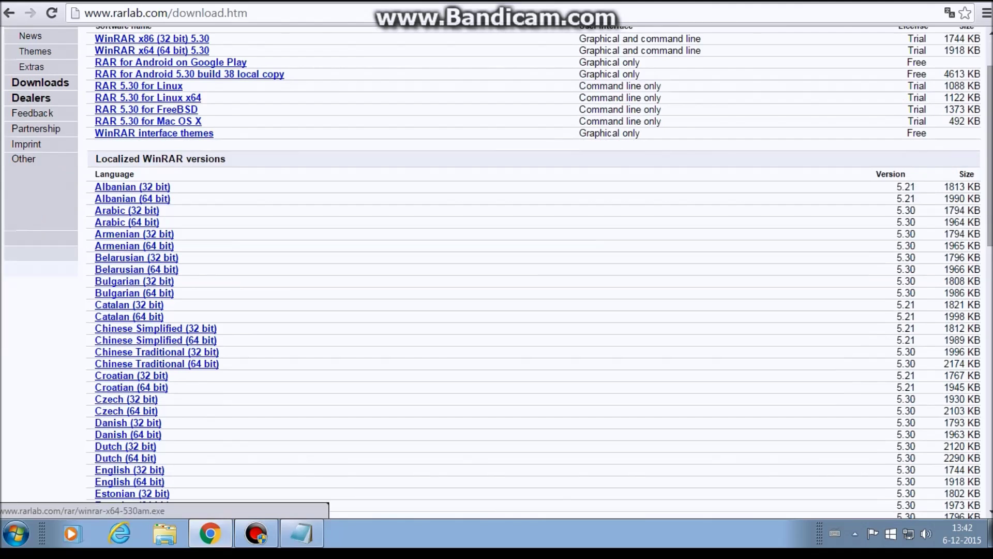
scroll(533, 331, "down", 1)
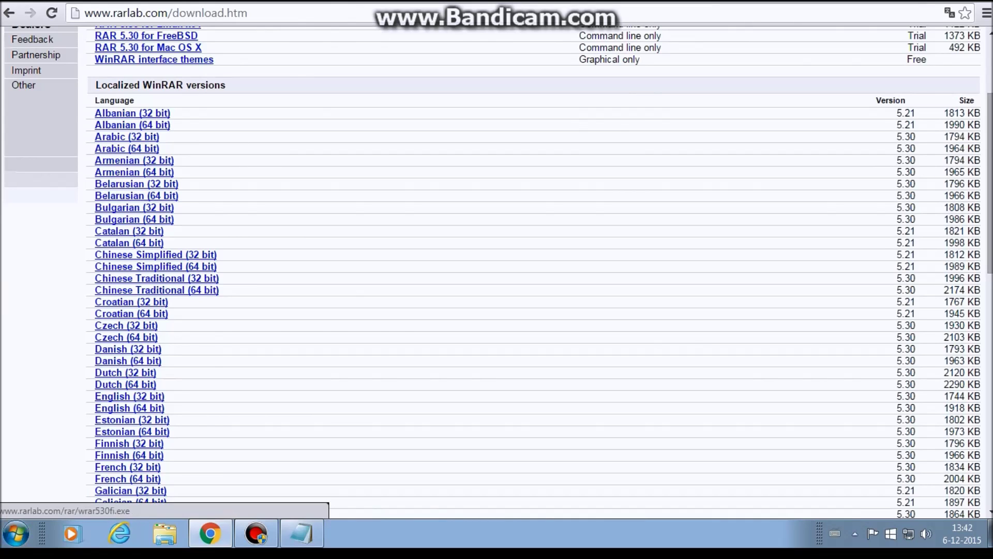
key("super")
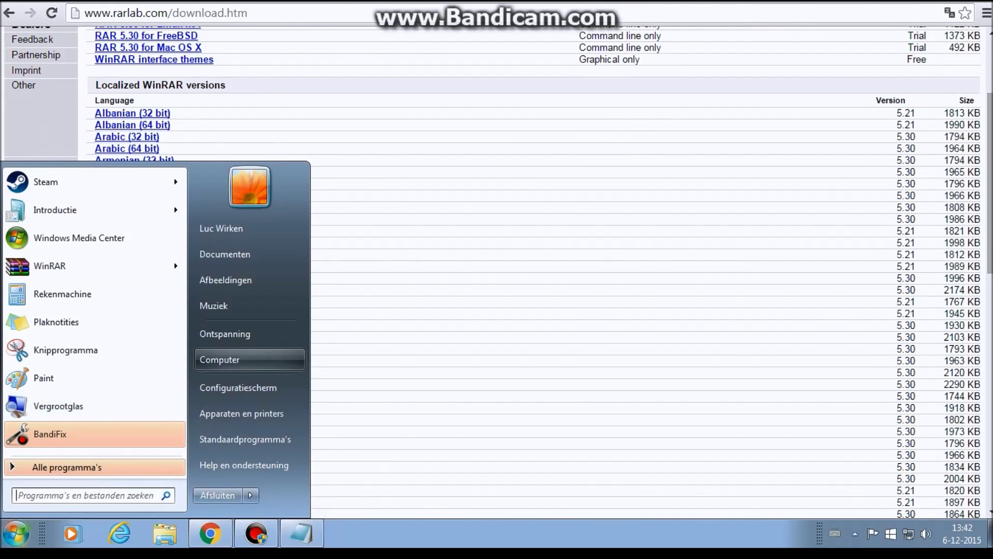
left_click(228, 360)
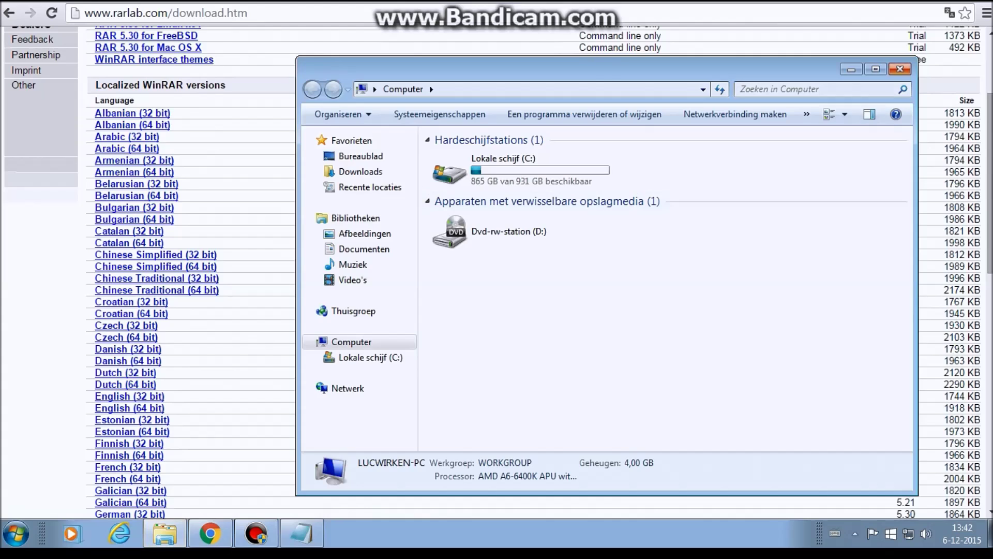
left_click(900, 69)
left_click(16, 533)
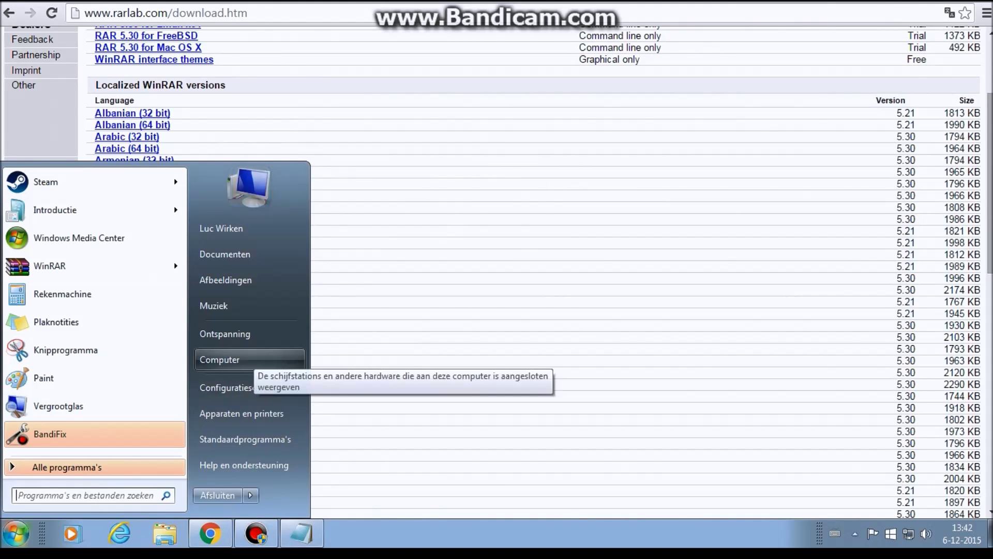
right_click(253, 359)
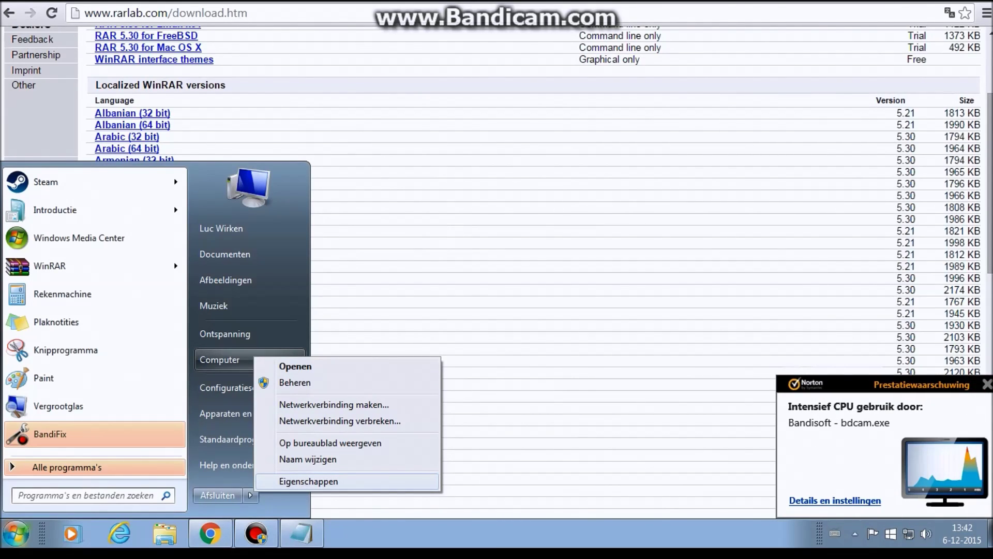
left_click(308, 482)
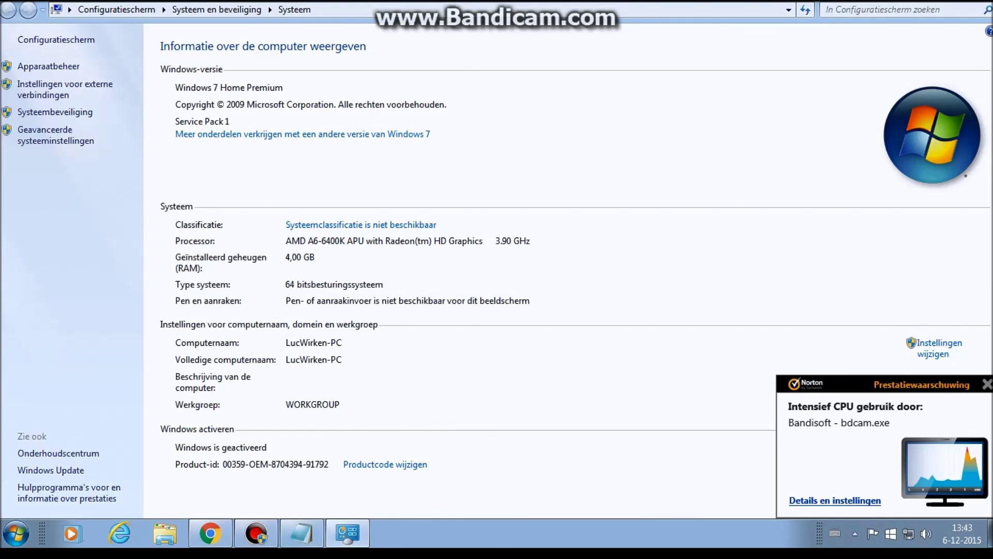
right_click(348, 533)
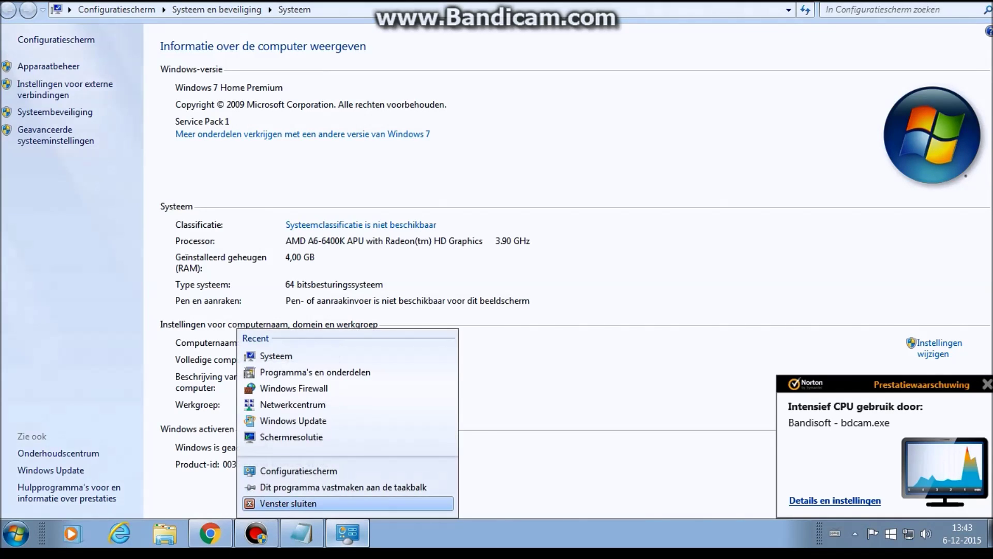
left_click(289, 501)
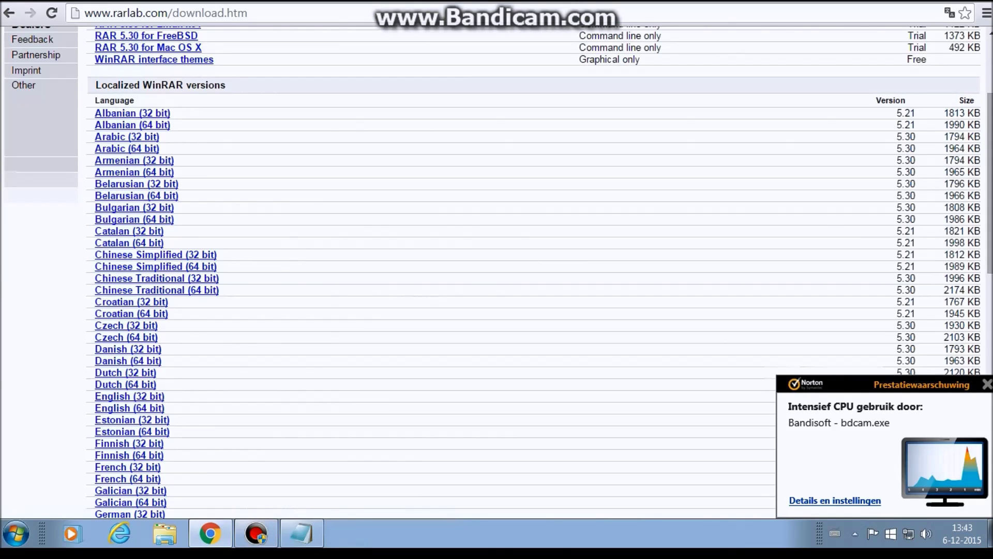
Copy the MediaFire Fraps+Files.rar link from Notepad into Chrome's address bar, replacing the rarlab address.
left_click(302, 533)
left_click_drag(481, 118, 96, 117)
key("ctrl+c")
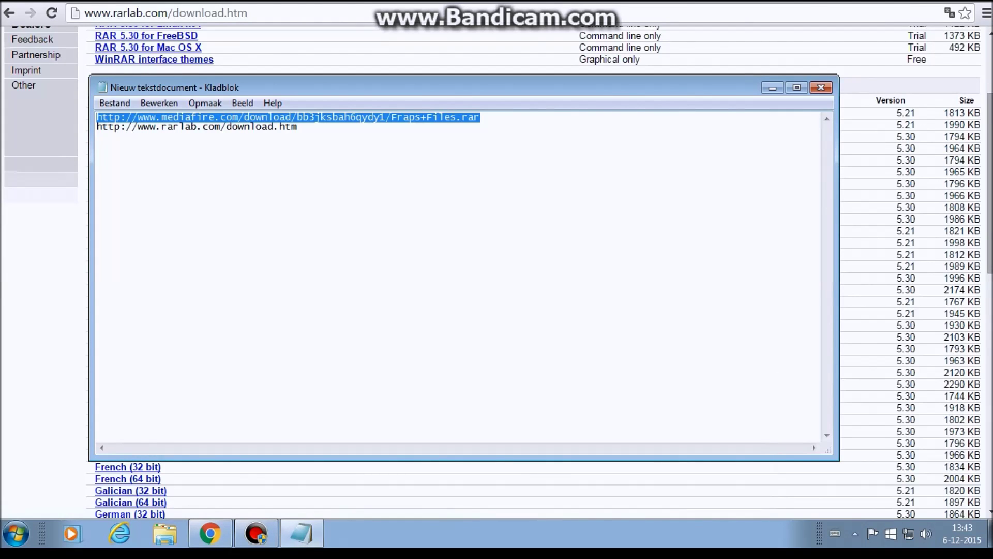
left_click(772, 87)
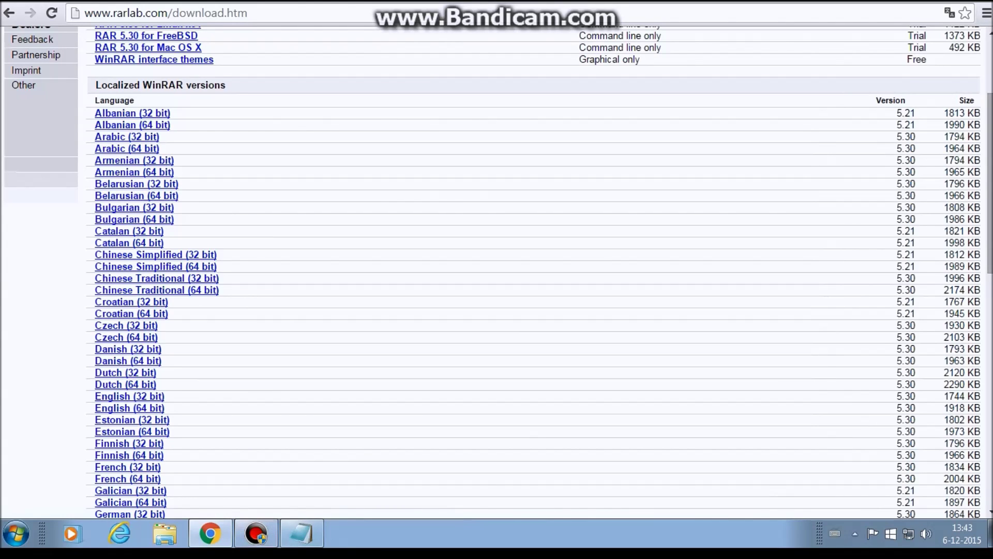
left_click(248, 12)
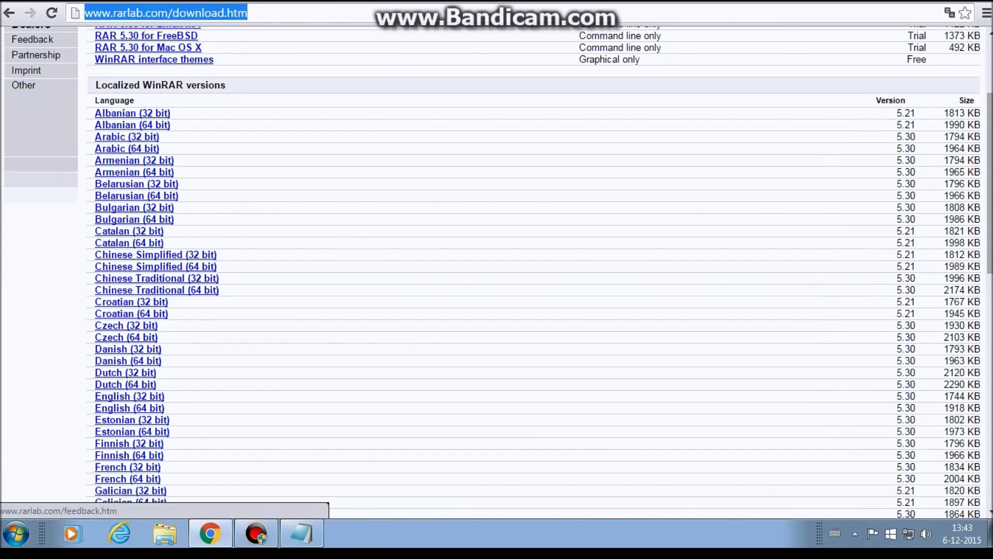
key("ctrl+v")
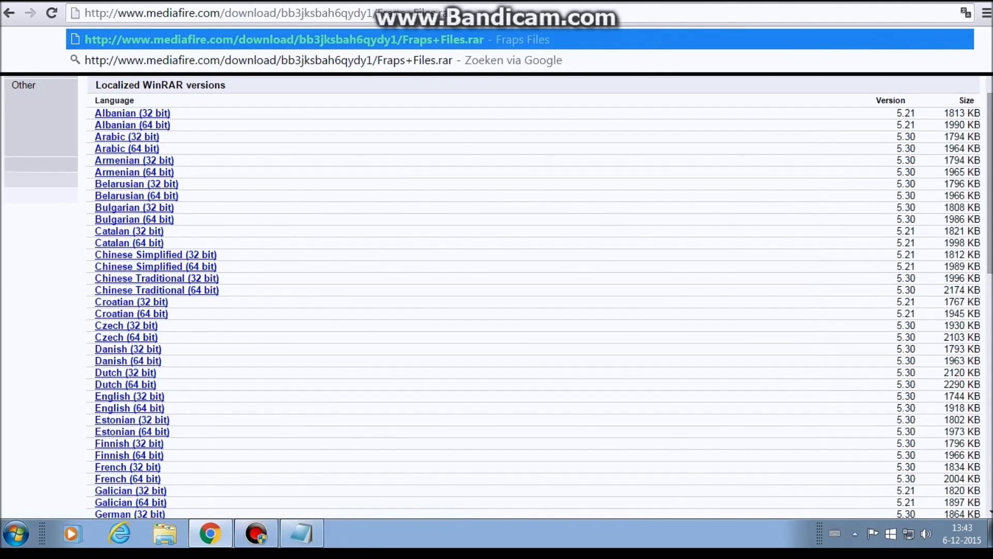
Download Fraps Files.rar (2.49 MB) from MediaFire and open it in WinRAR.
key("Return")
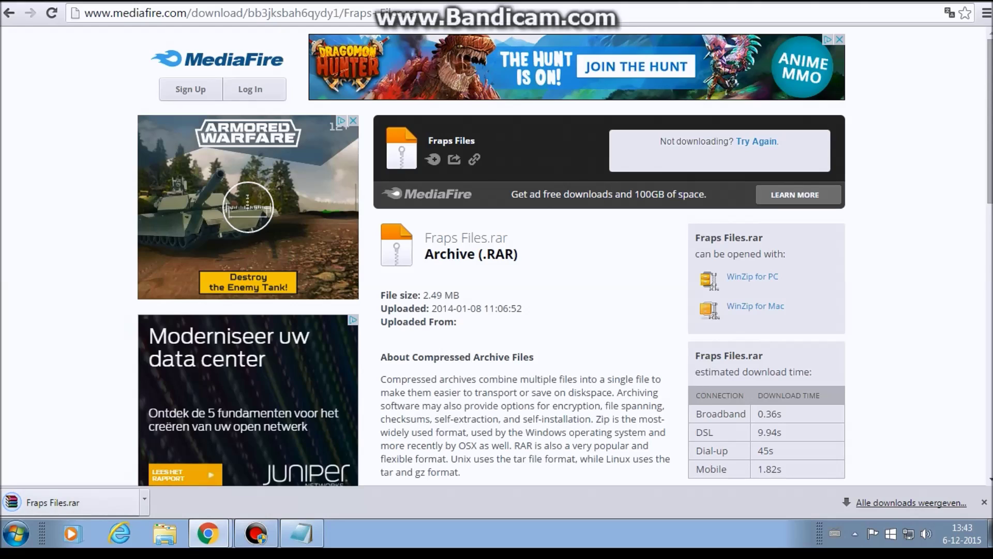
left_click(70, 502)
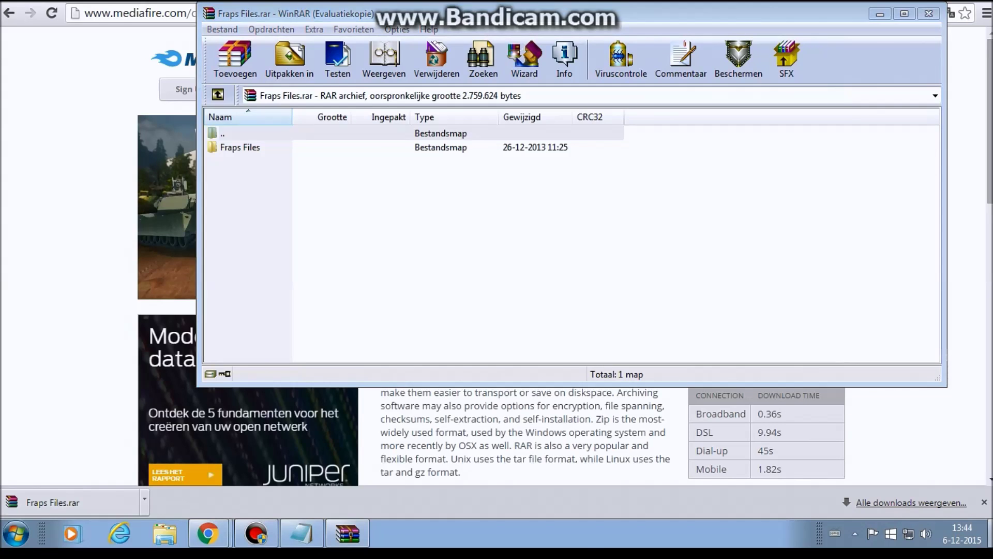
Extract the Fraps Files folder to the desktop and run the Fraps 3.4.7 installer inside it.
left_click(990, 533)
left_click(347, 533)
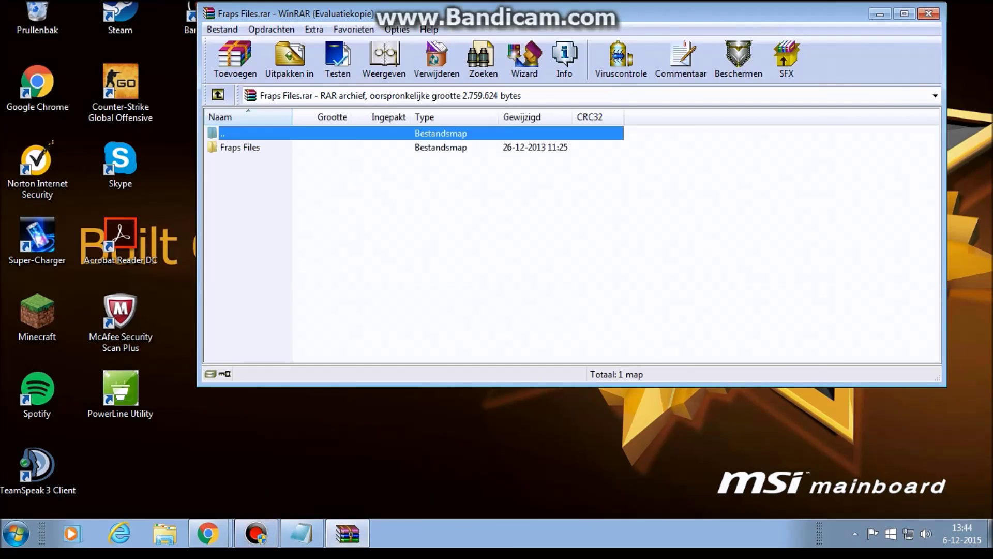
left_click(240, 148)
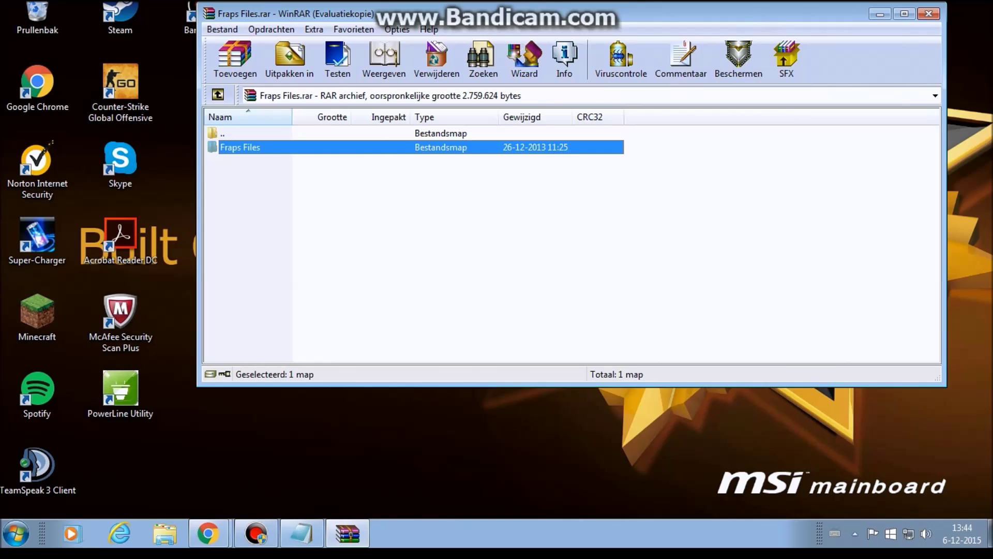
left_click_drag(240, 147, 203, 393)
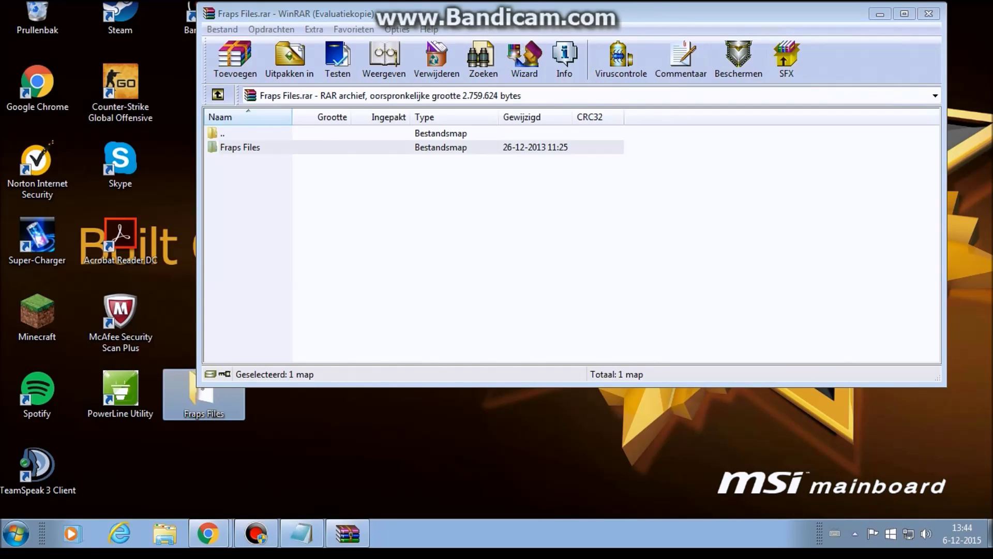
left_click(880, 14)
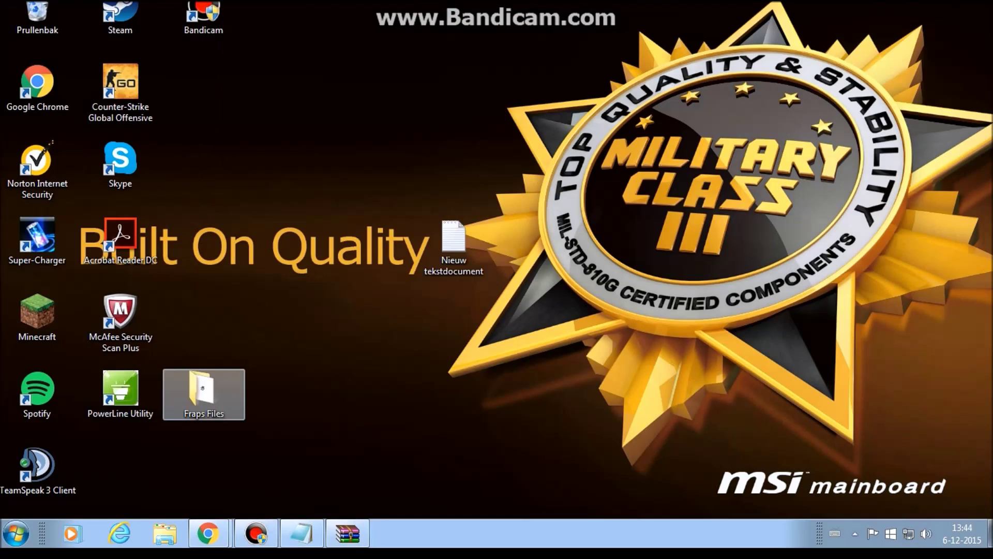
double_click(203, 396)
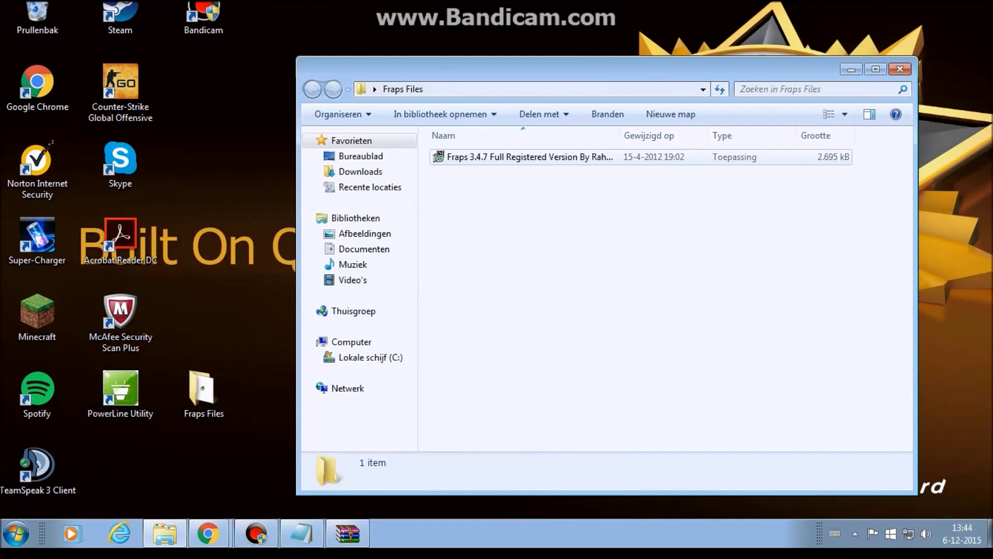
left_click(530, 156)
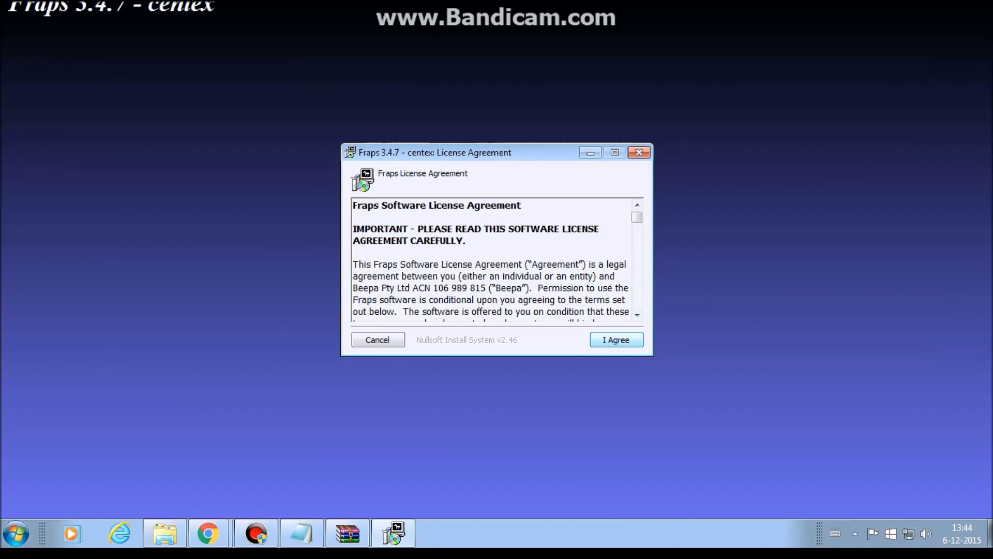
Agree to the Fraps licence, keep the C:\Fraps destination and Fraps Start Menu folder, and install.
scroll(492, 258, "down", 3)
scroll(492, 259, "down", 15)
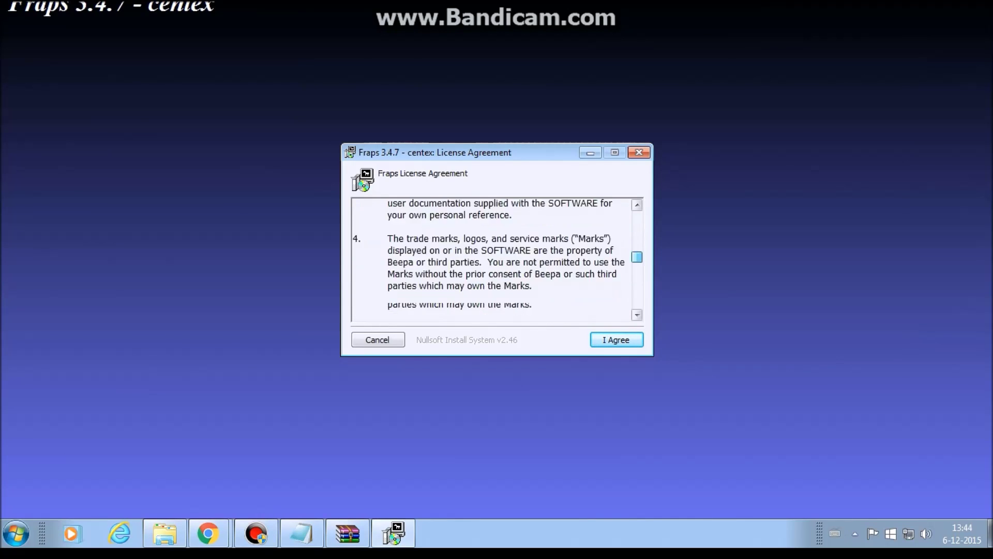
left_click_drag(636, 297, 636, 299)
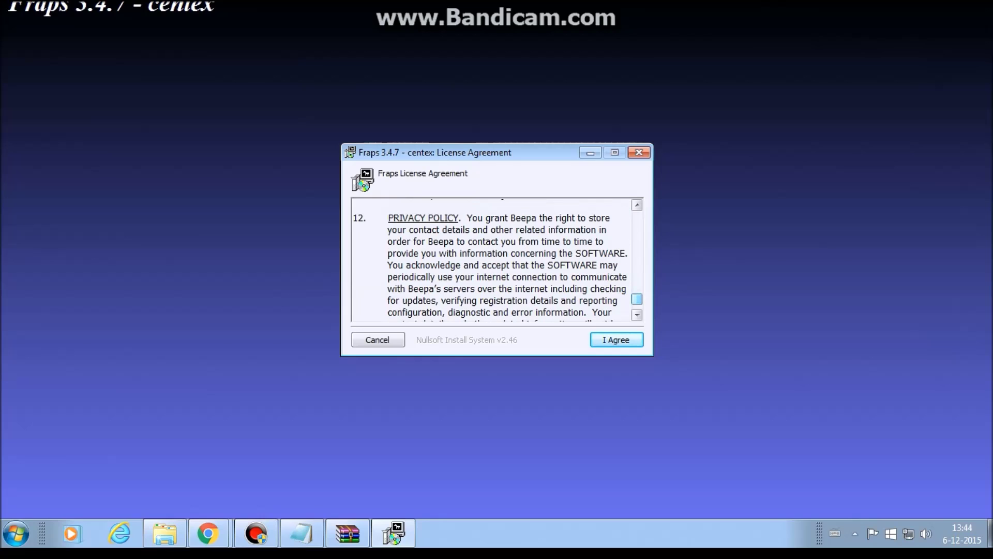
left_click(617, 340)
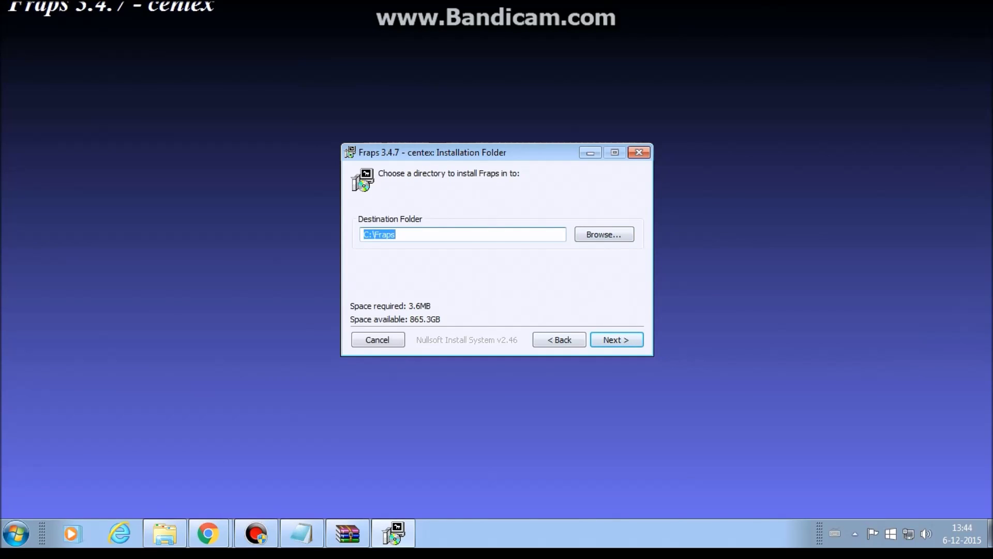
left_click(396, 234)
key("Return")
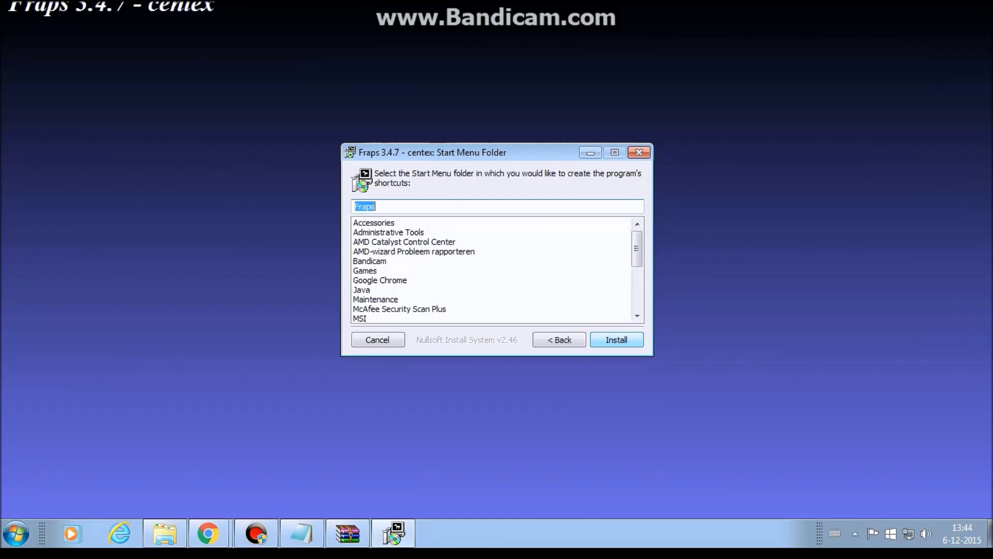
key("Return")
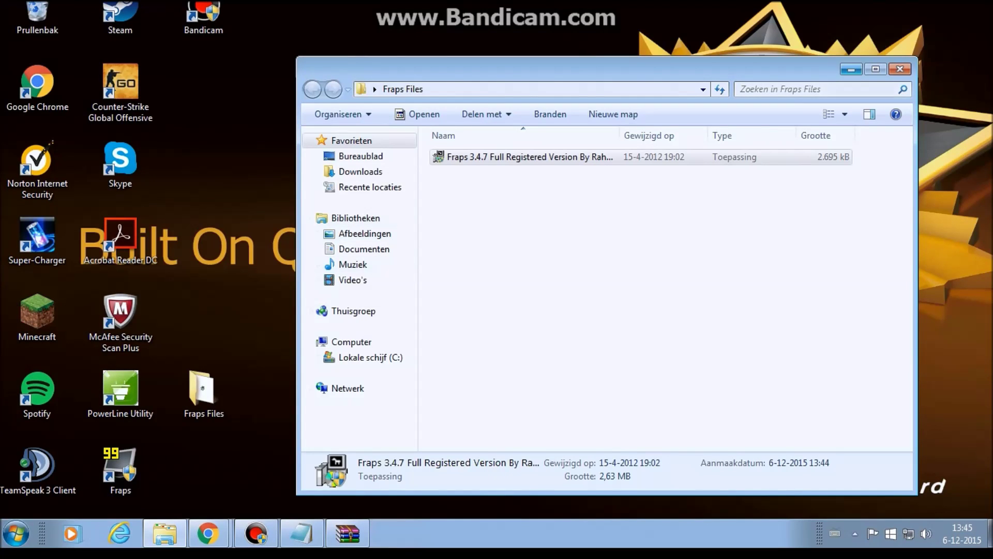
Launch Fraps and browse its General, FPS, Screenshots and Movies tabs, finishing on Movies.
left_click(851, 69)
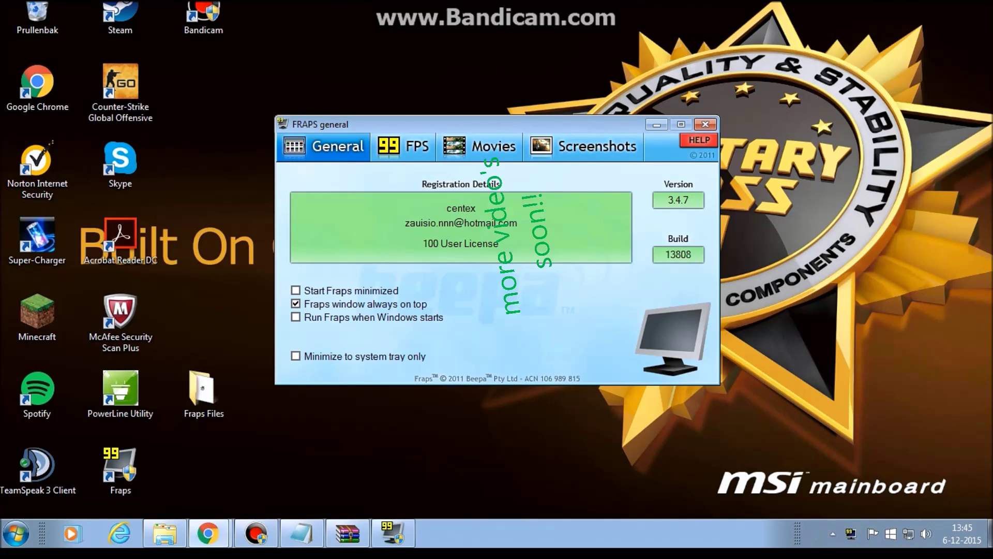
left_click(481, 147)
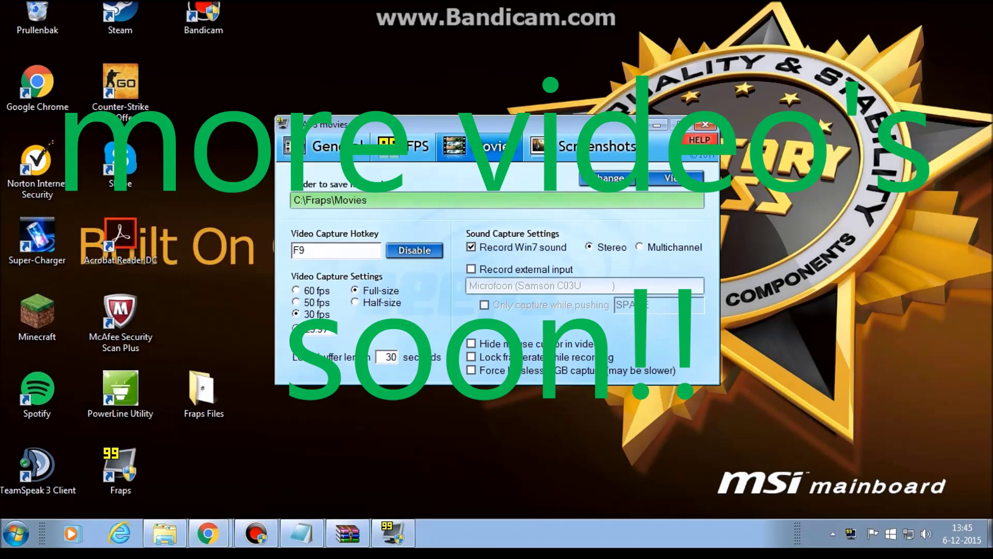
left_click(404, 147)
left_click(481, 147)
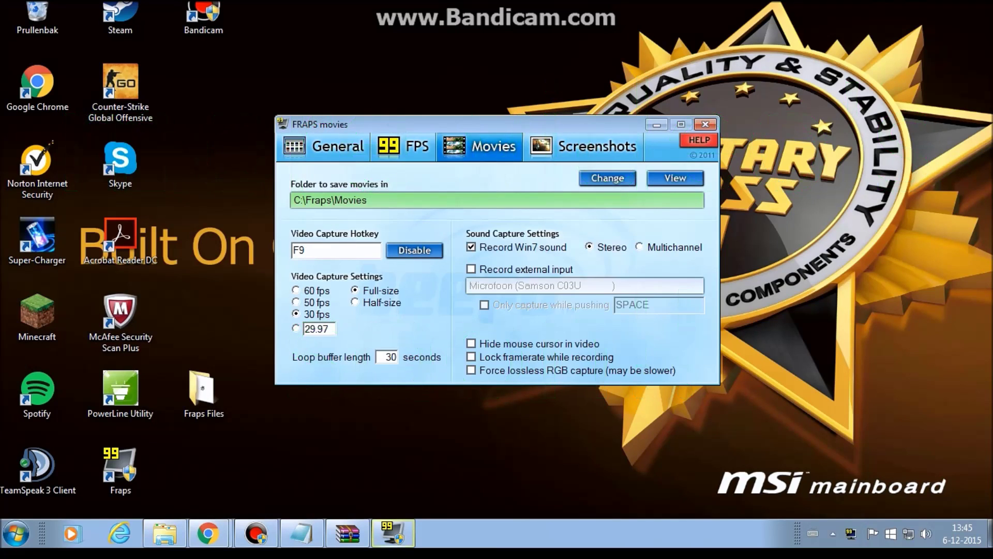
left_click(324, 147)
left_click(405, 147)
left_click(481, 146)
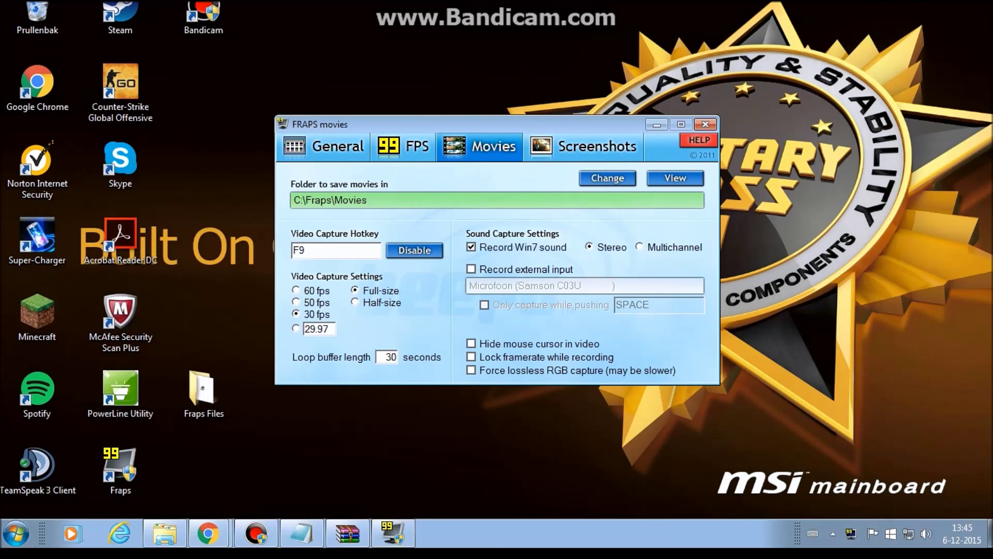
left_click(585, 146)
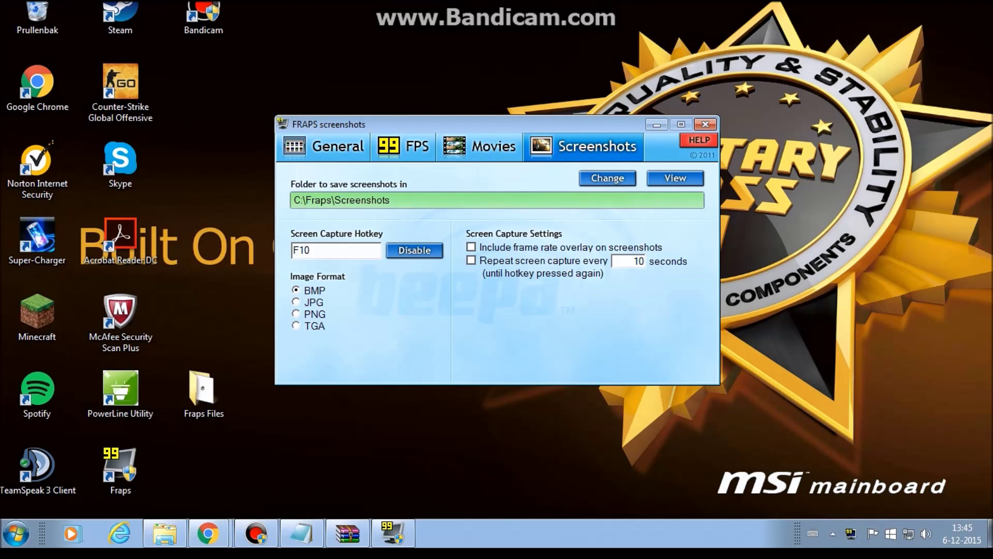
left_click(404, 146)
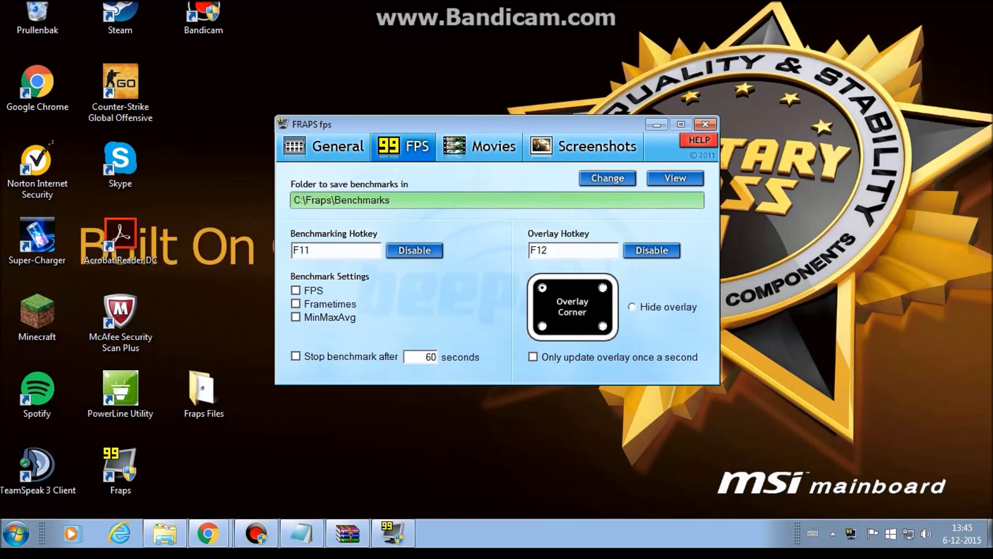
left_click(480, 147)
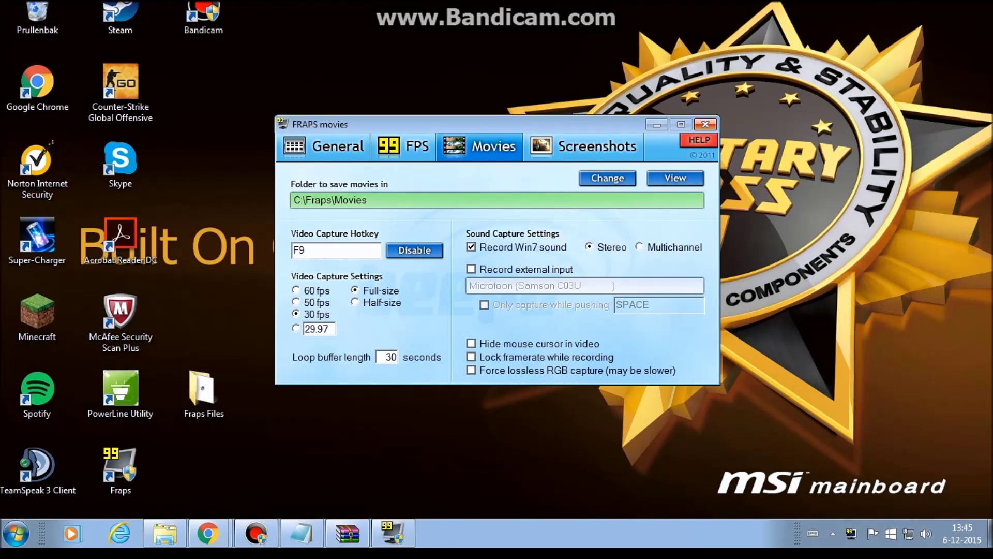